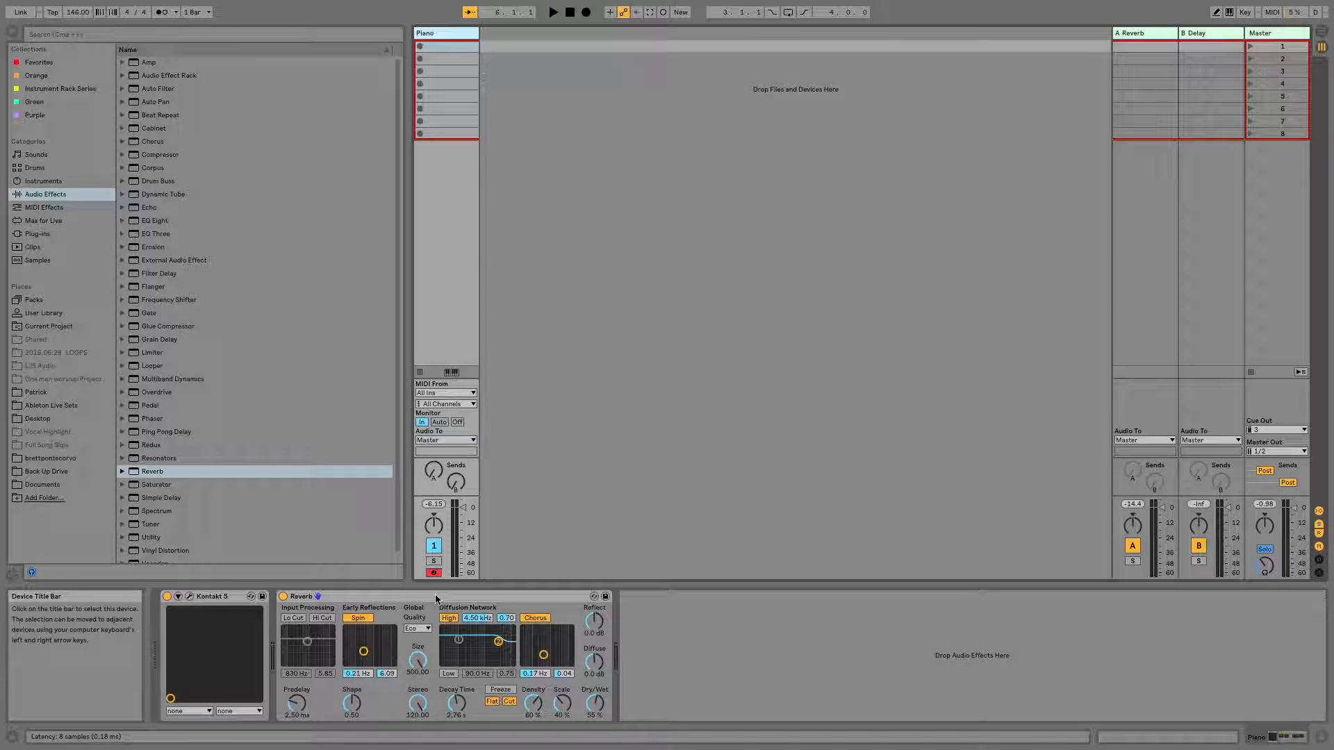
- Delete the existing Reverb after Kontakt 5 and add a fresh default Reverb to the Piano track
click(435, 599)
key(Delete)
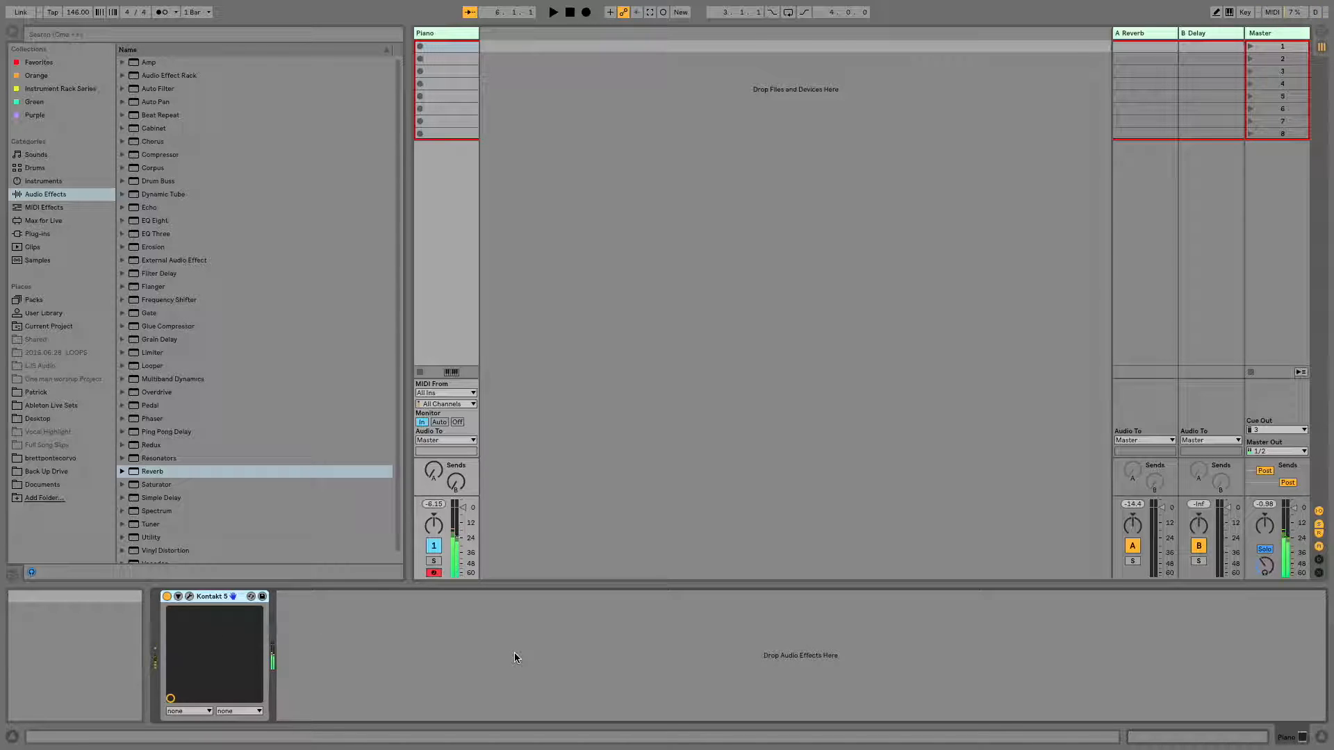
key(super+l)
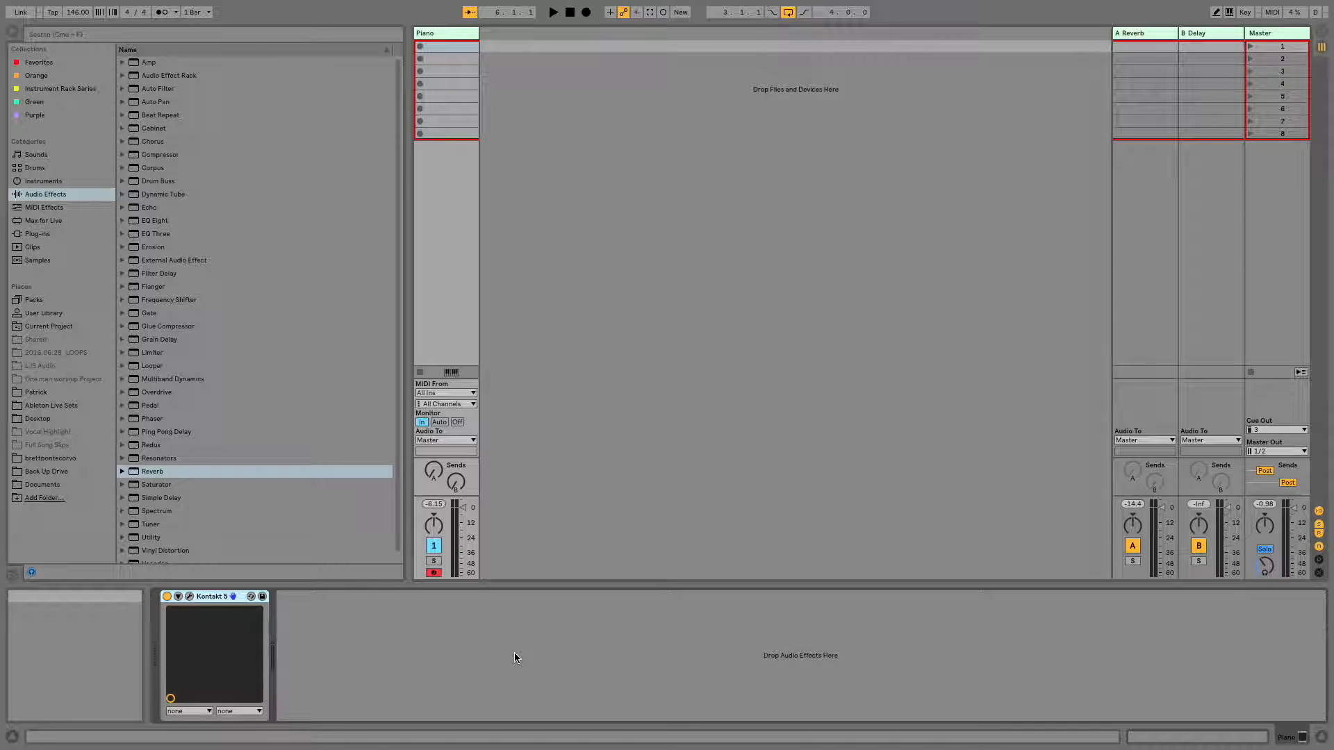
mouse_move(528, 748)
drag(153, 471, 345, 649)
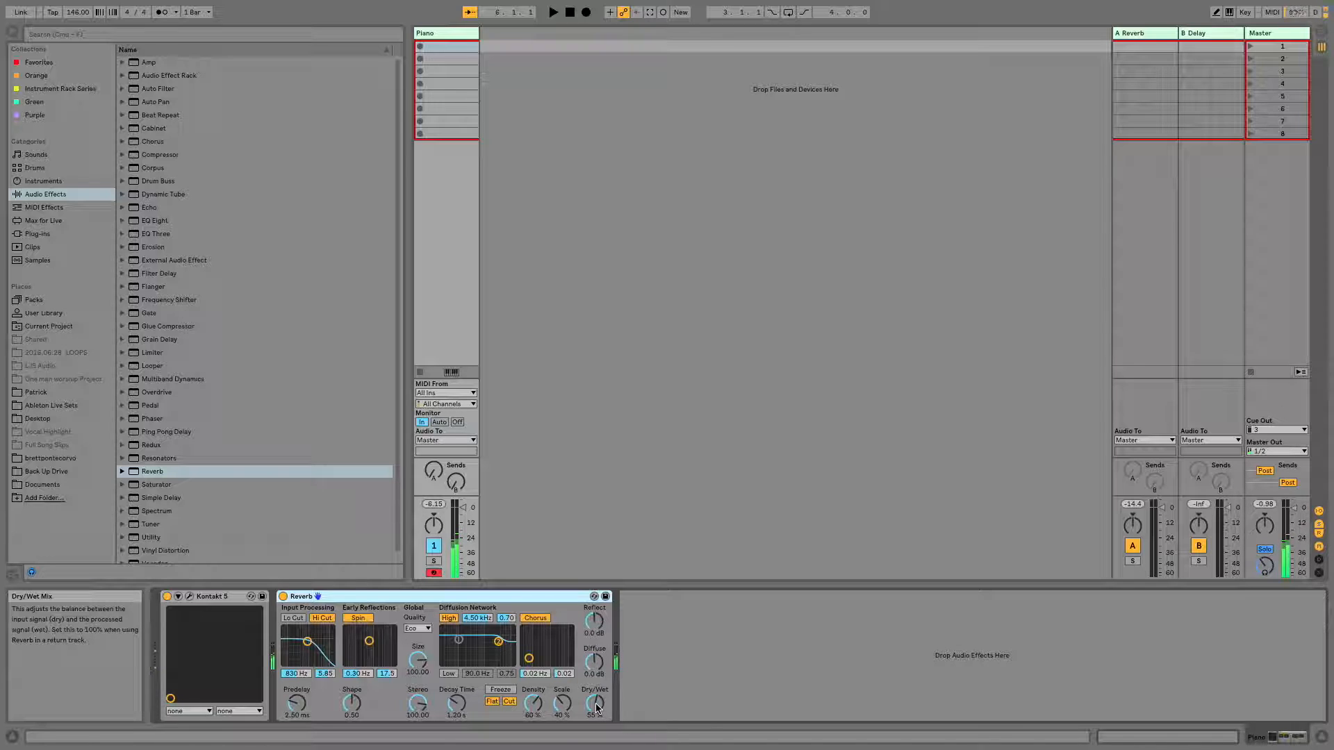
key(super+l)
key(super+l)
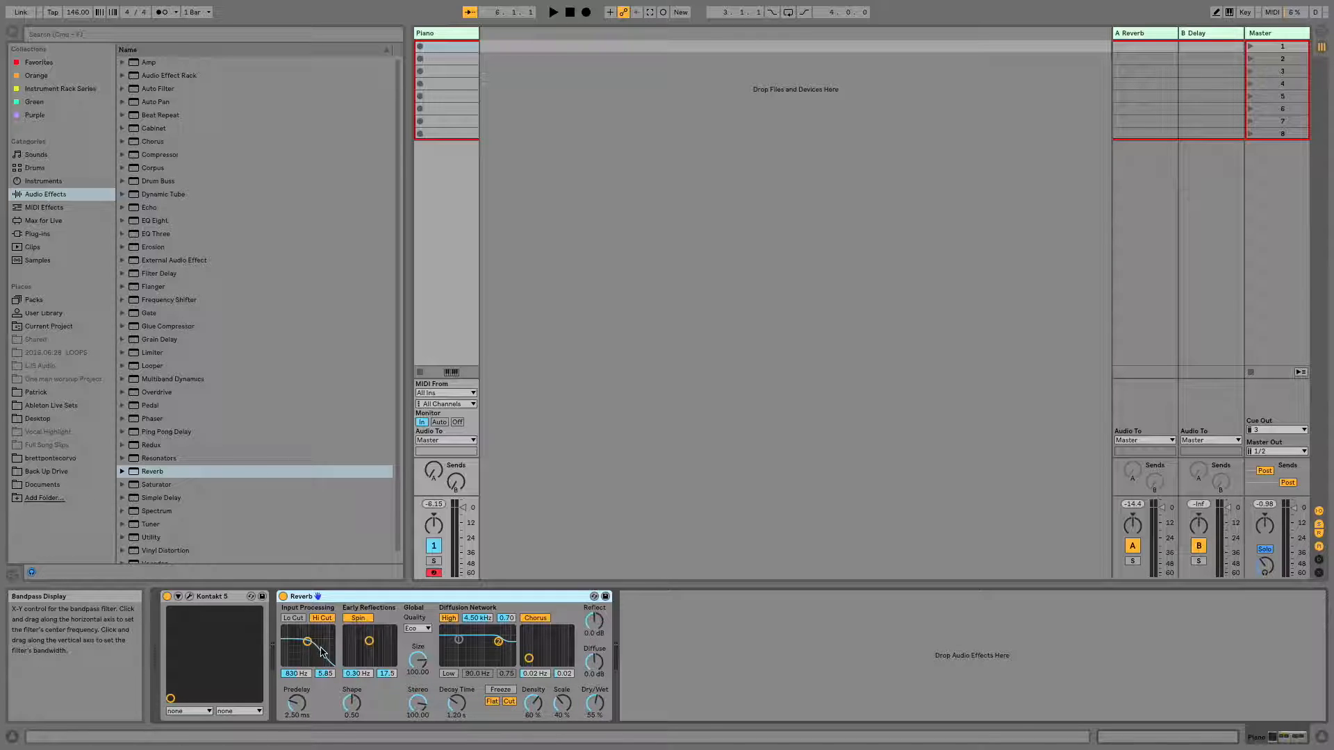
- In the Reverb's input processing, replace Hi Cut with Lo Cut at 826 Hz and set Predelay to 0.50 ms
click(321, 618)
click(296, 617)
drag(307, 641, 303, 642)
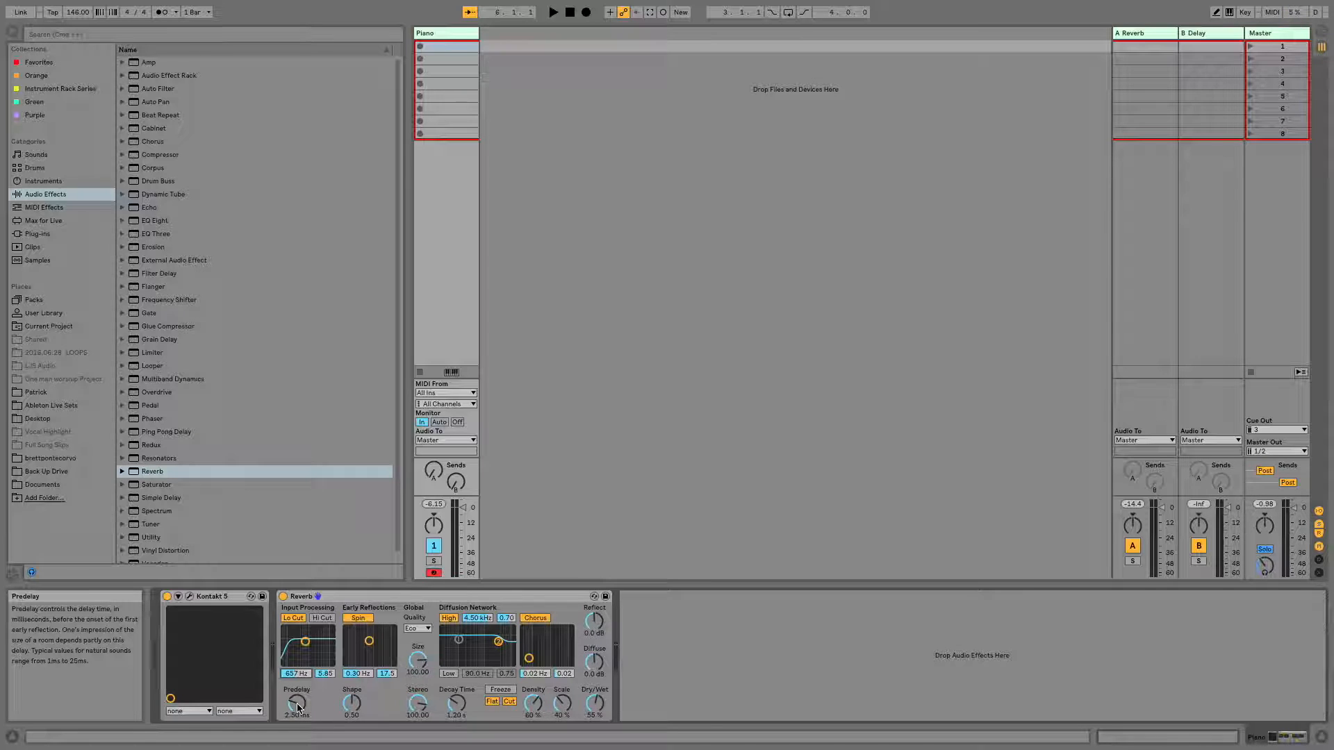
mouse_move(302, 679)
mouse_down()
mouse_move(302, 668)
mouse_move(302, 695)
mouse_up()
drag(300, 708, 300, 747)
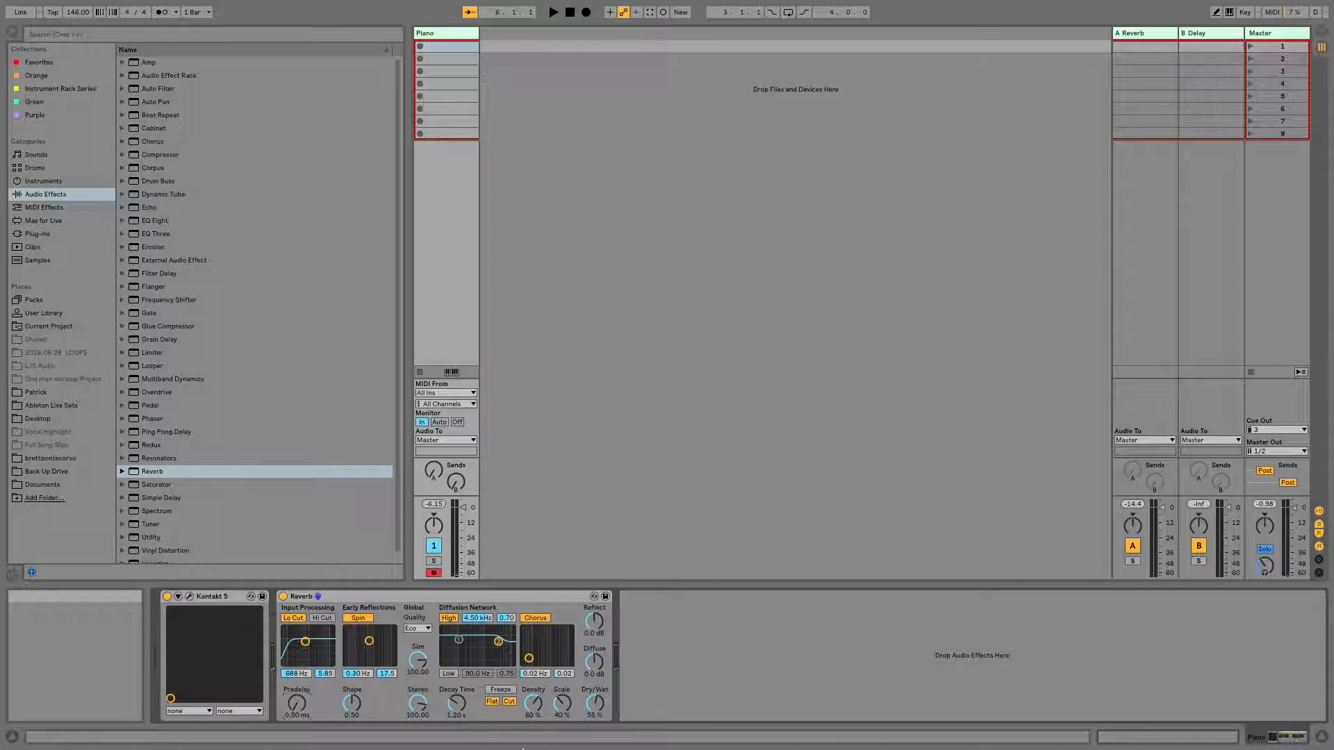
drag(303, 677, 303, 673)
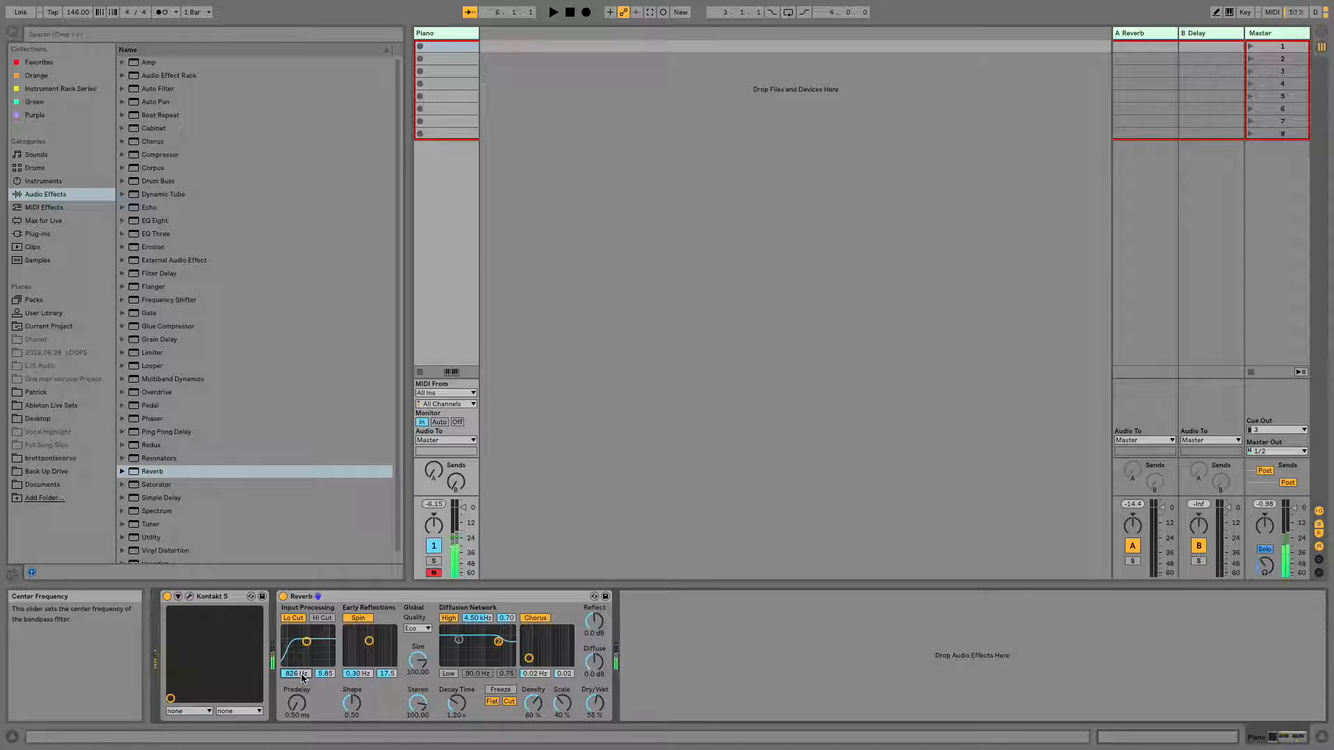
key(ctrl+l)
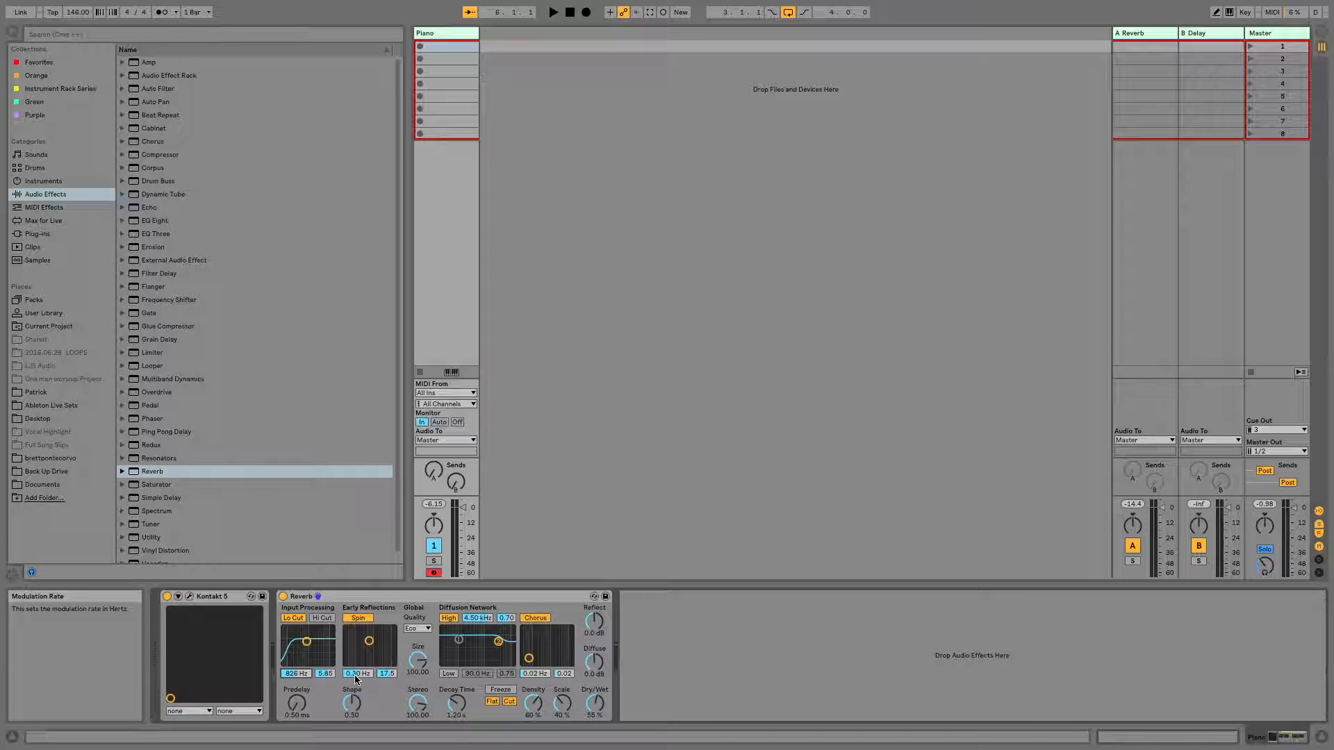
- Set the early reflections Spin rate to 0.20 Hz and amount to 7.30, with global Size 500 and Stereo 120
scroll(355, 678, down, 6)
scroll(358, 679, down, 4)
scroll(386, 673, down, 8)
scroll(386, 673, up, 2)
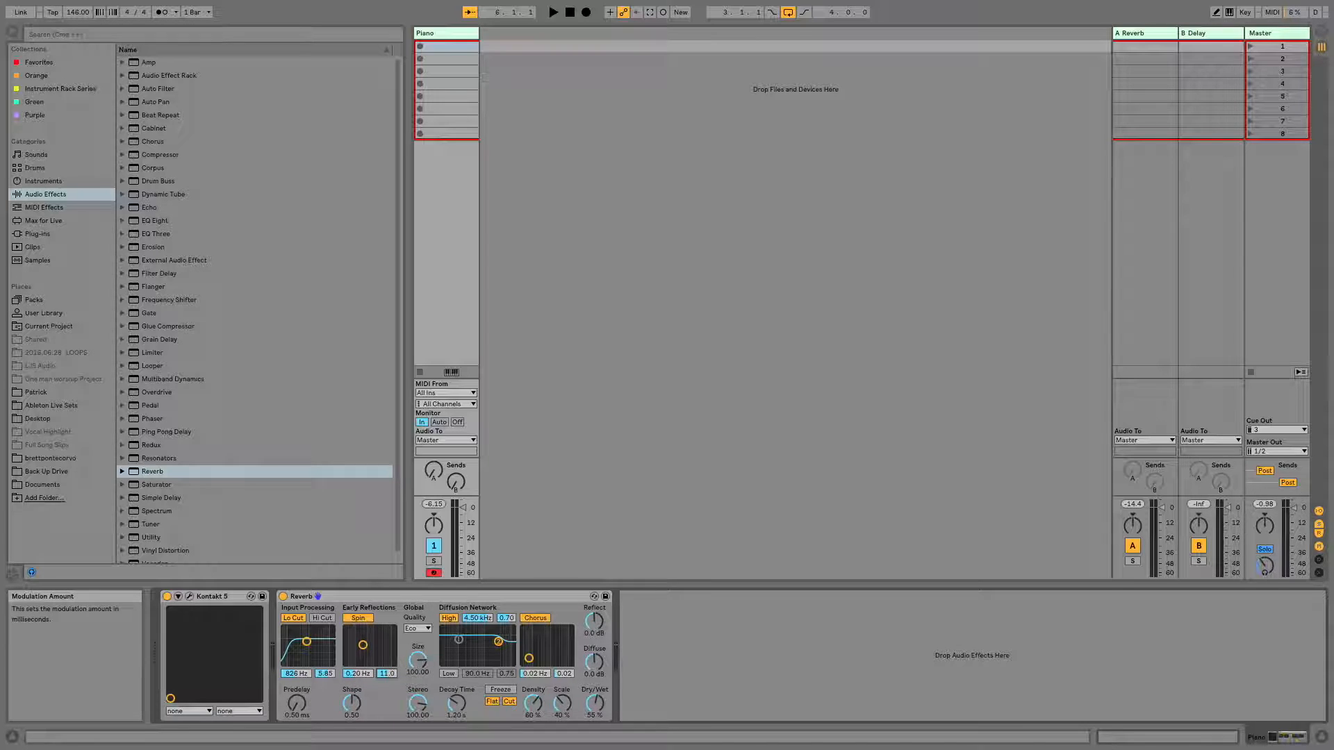
scroll(386, 674, down, 3)
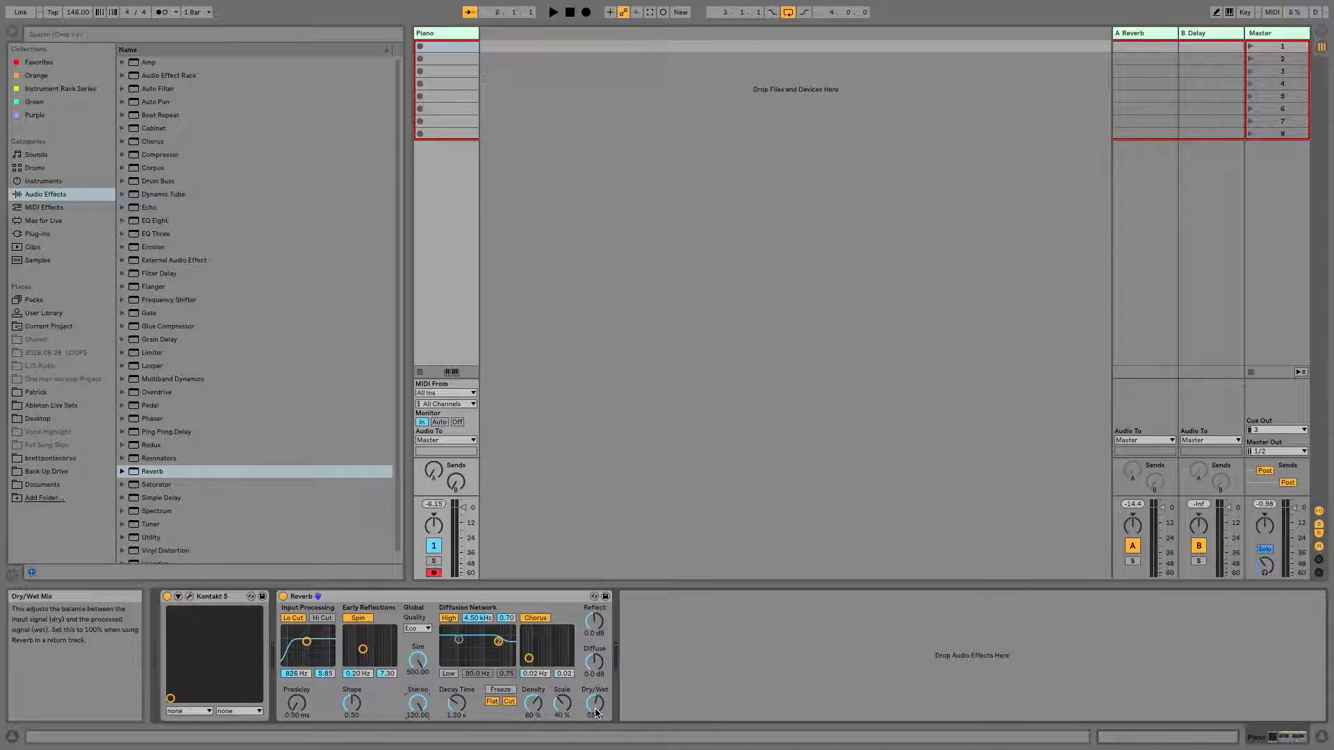
mouse_move(431, 747)
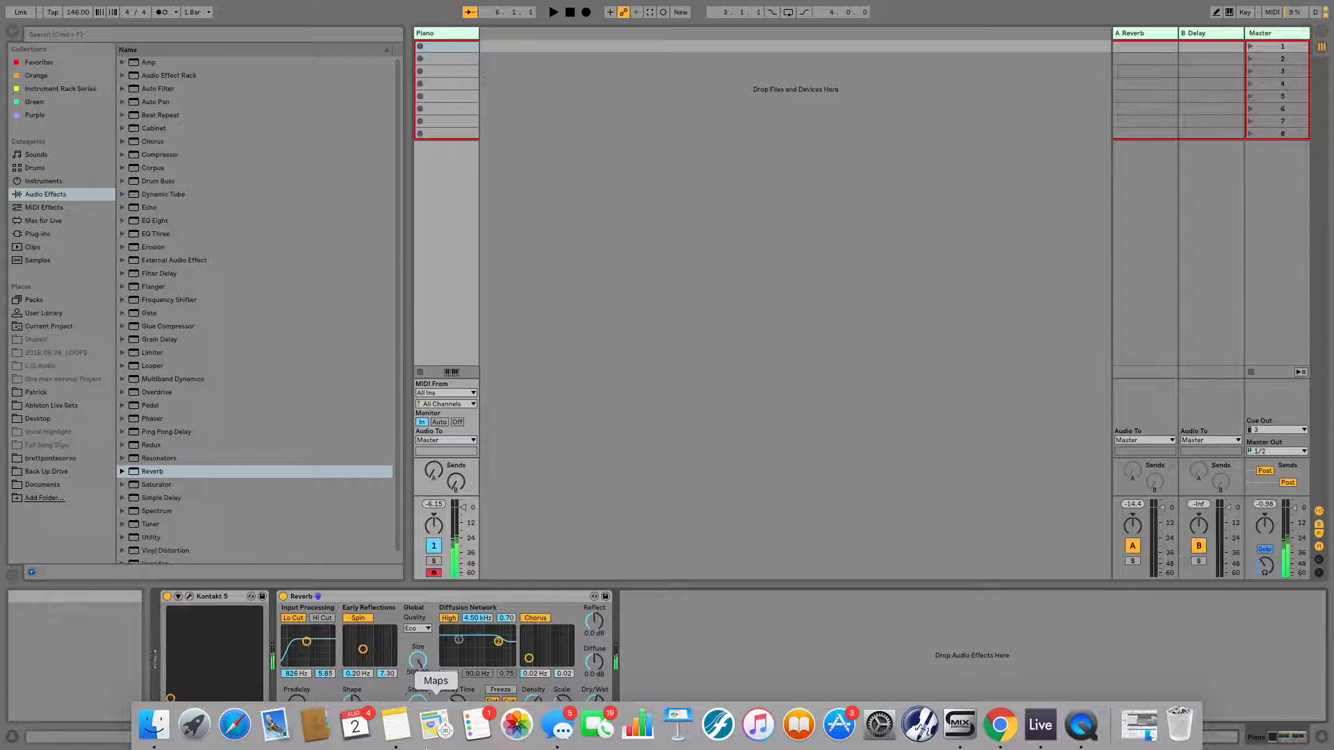
key(super+l)
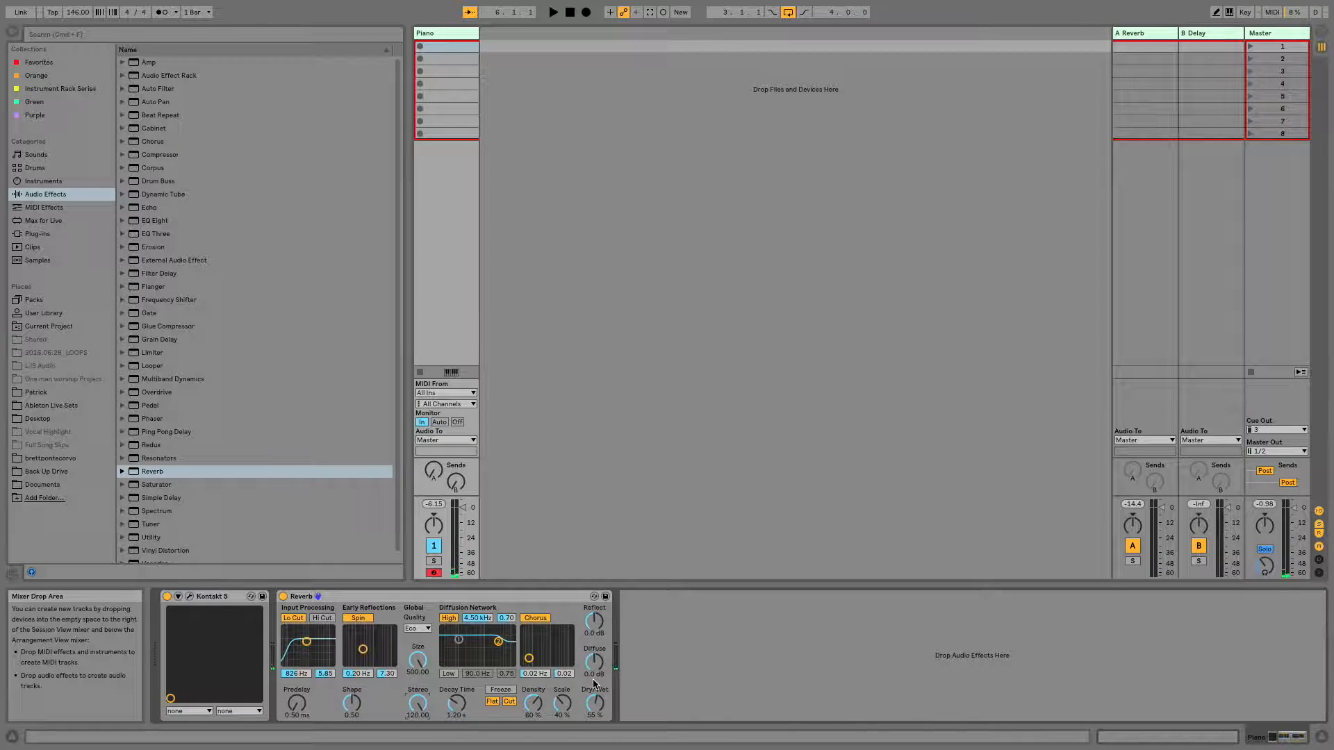
- Disable the diffusion network's High filter and set Decay Time to 4.34 s, Density to 75% and Scale to 60%
click(450, 619)
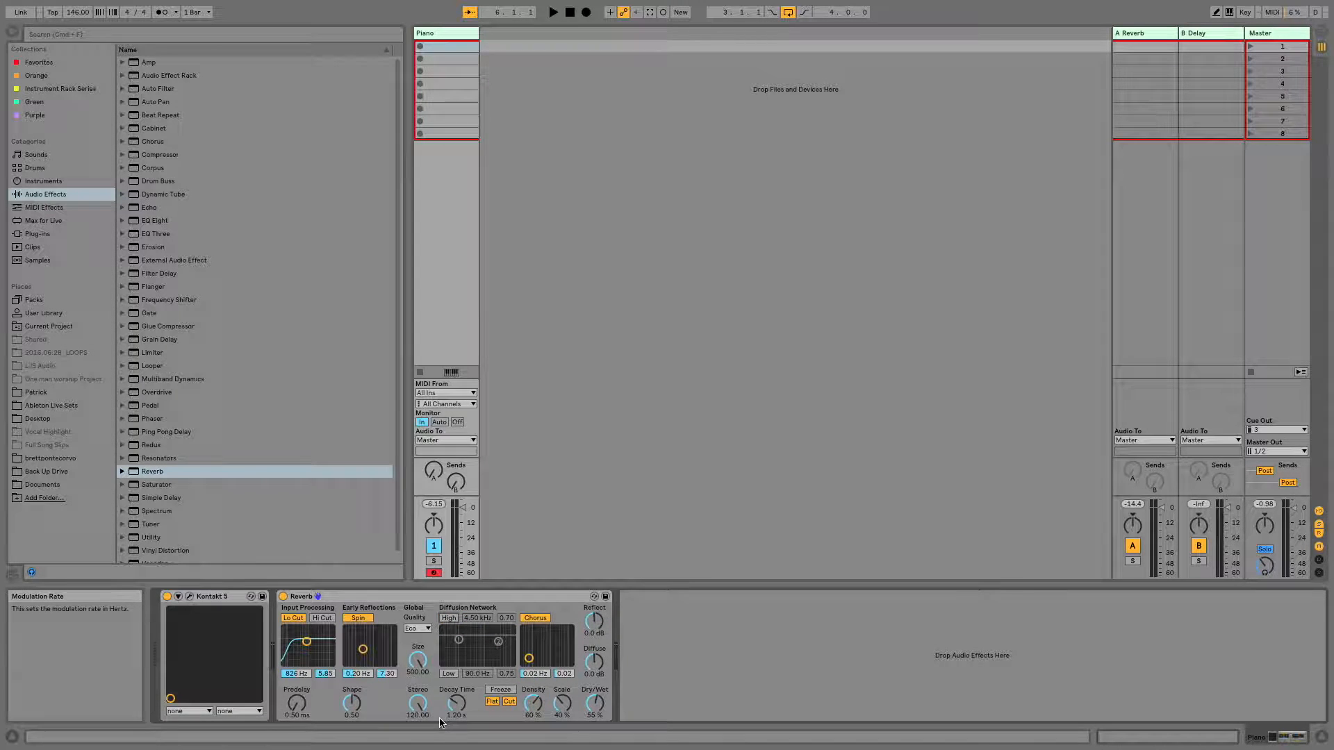
drag(460, 710, 459, 692)
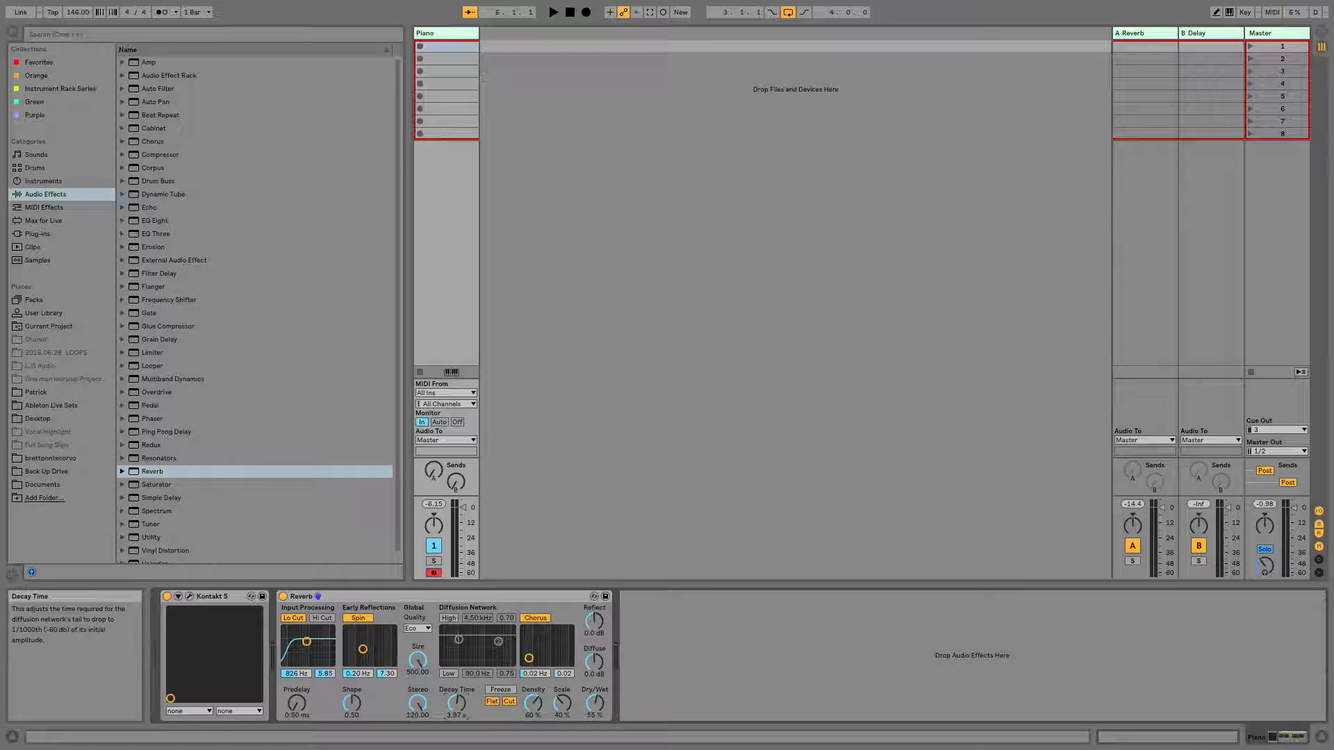
mouse_move(715, 749)
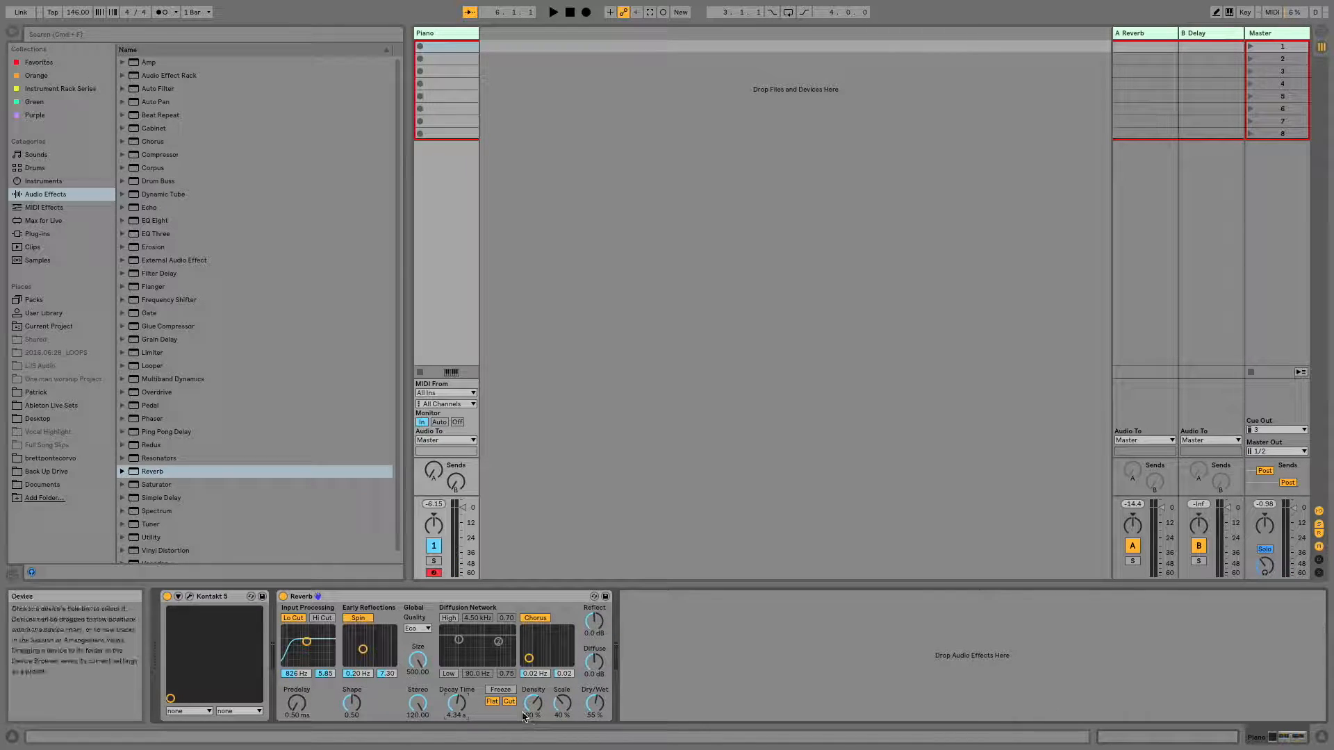
click(533, 710)
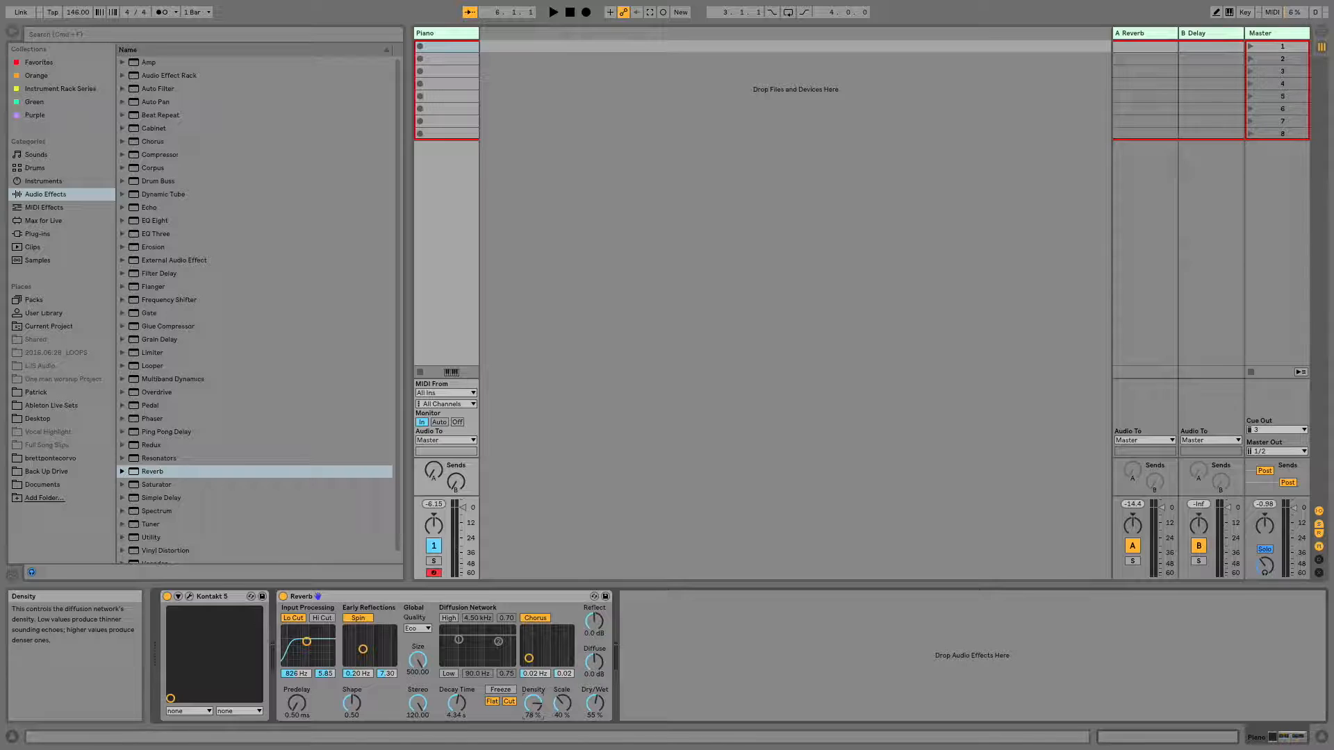
drag(533, 703, 562, 699)
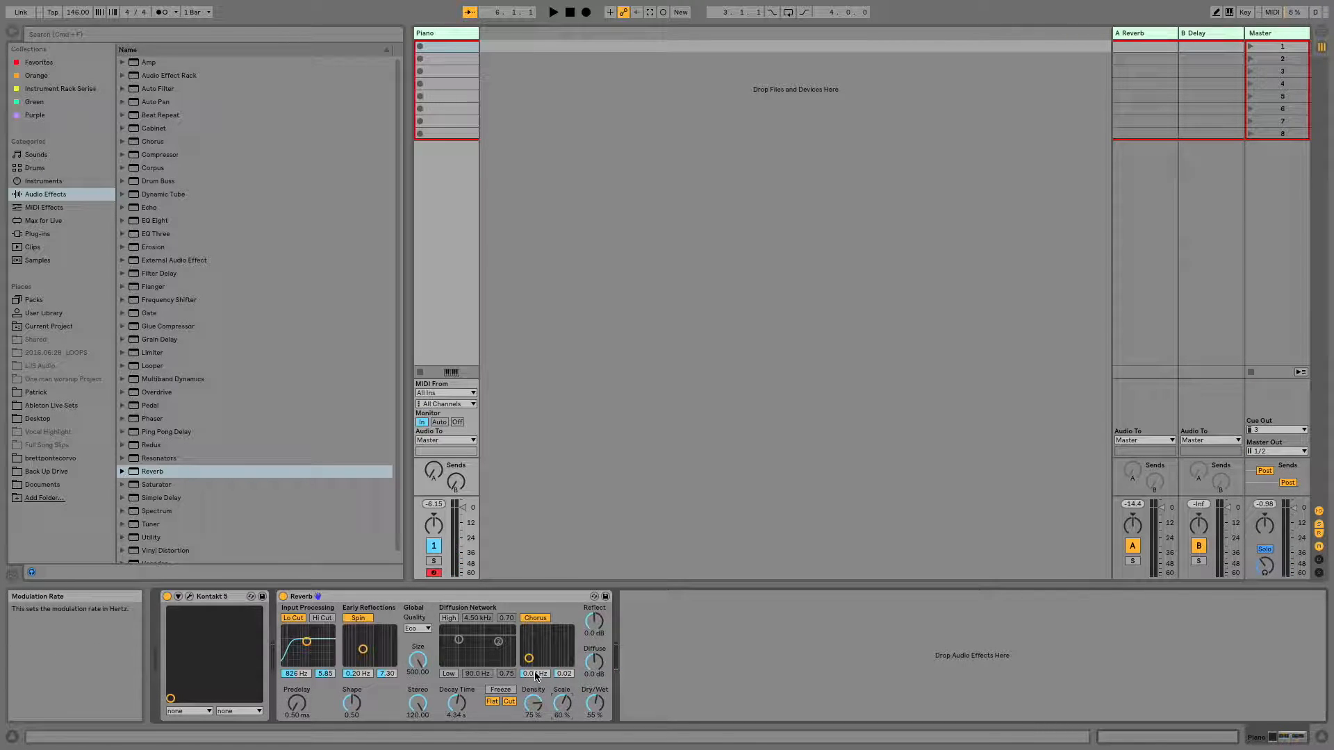
- Set the Reverb's Chorus modulation rate to 0.18 Hz and its amount to 0.09
drag(537, 676, 537, 657)
drag(565, 673, 565, 662)
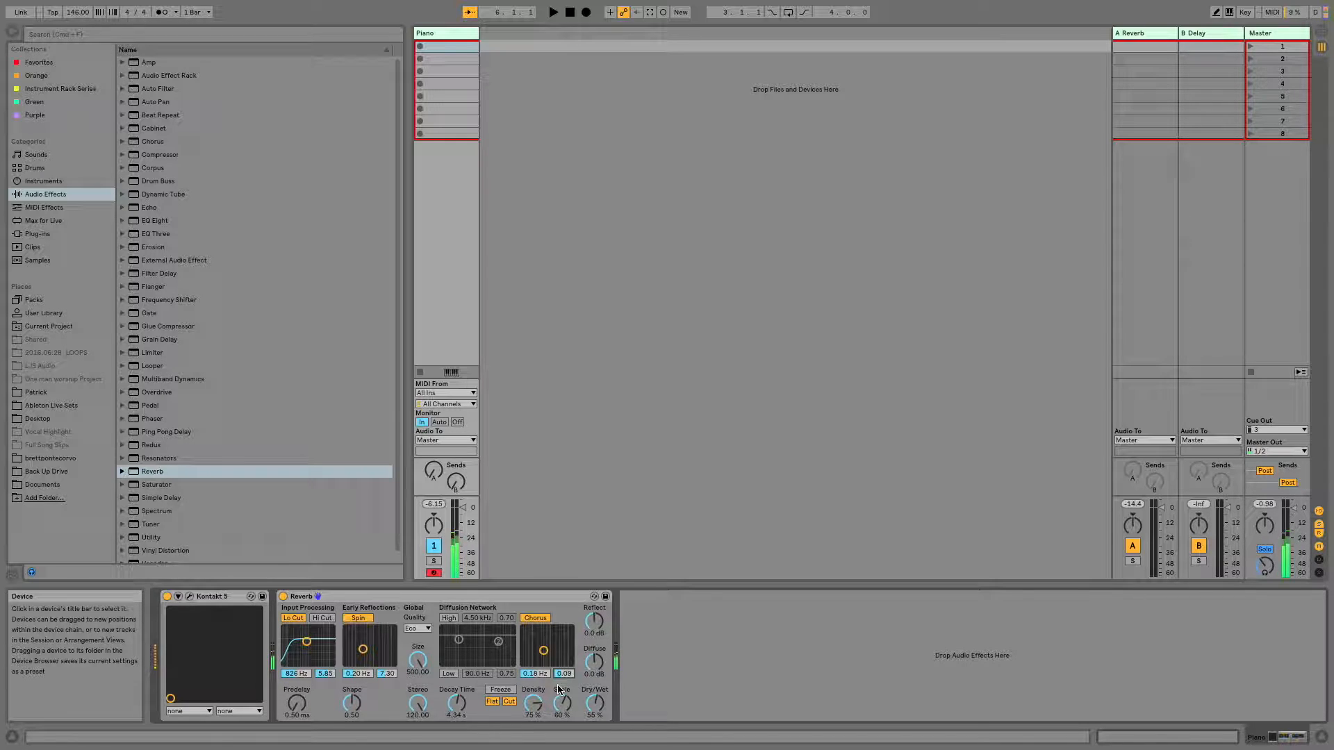
key(super+l)
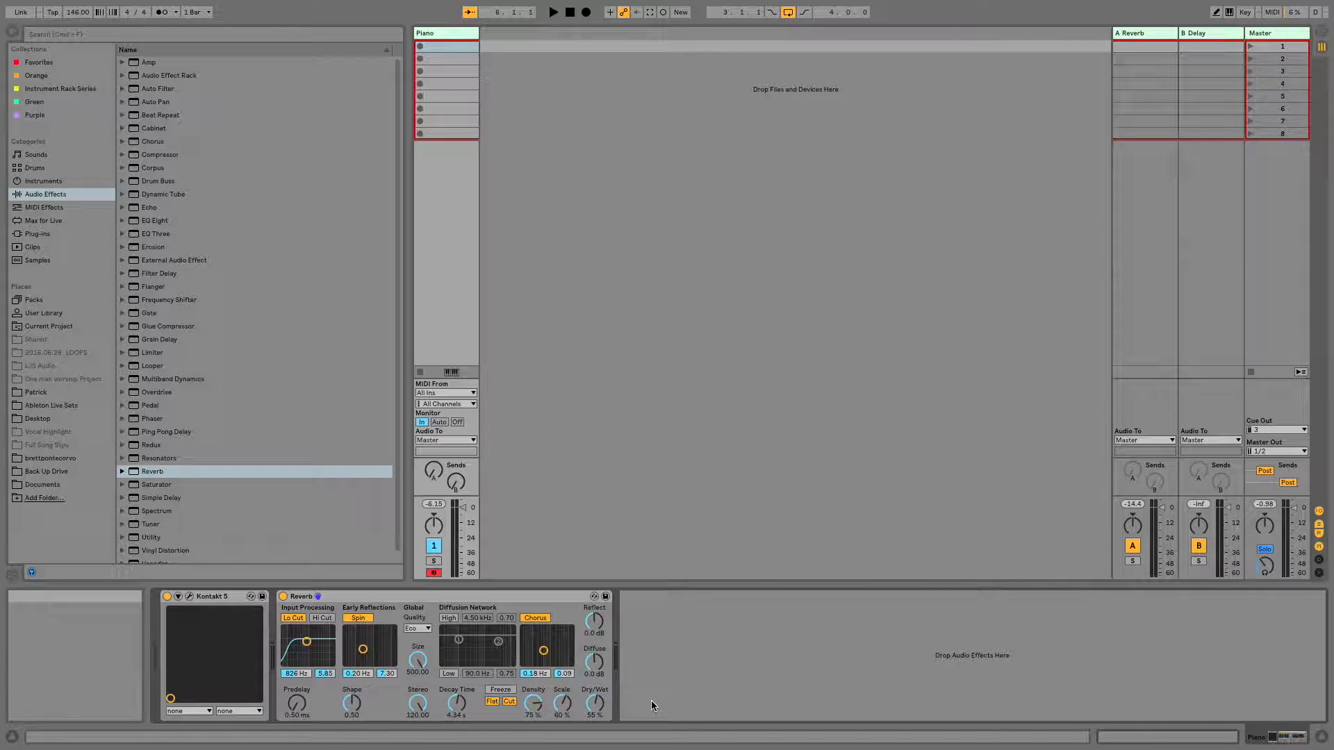
- Raise the Reverb's Dry/Wet to 100% and map it to MIDI controller CC 49 on channel 9
drag(595, 703, 595, 668)
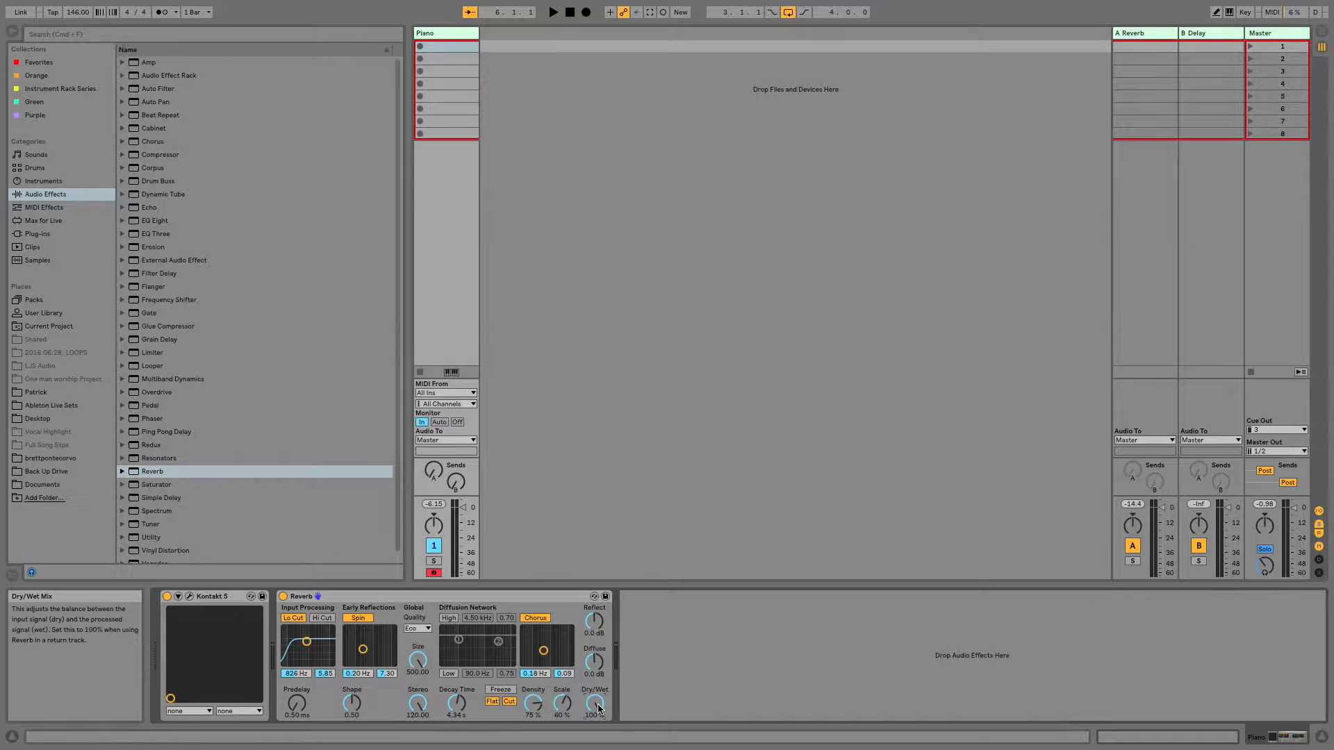
key(super+m)
click(597, 707)
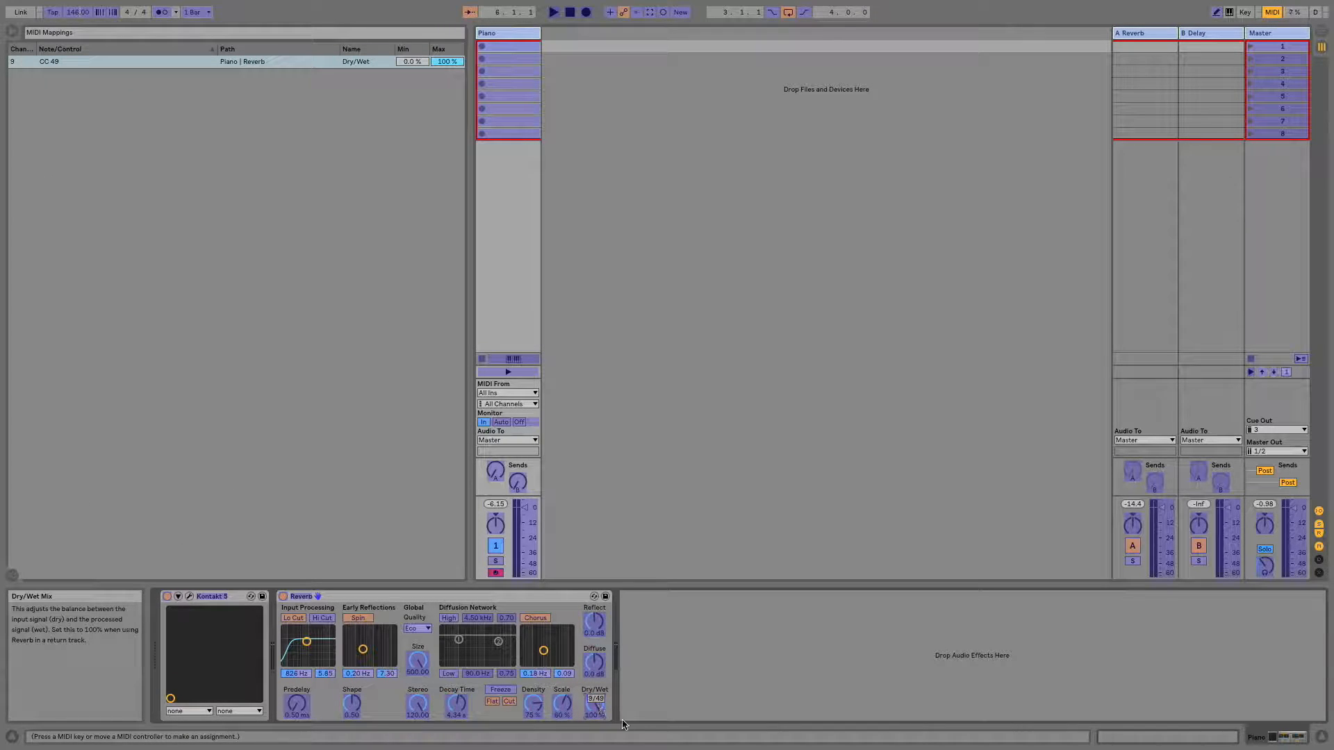
key(super+m)
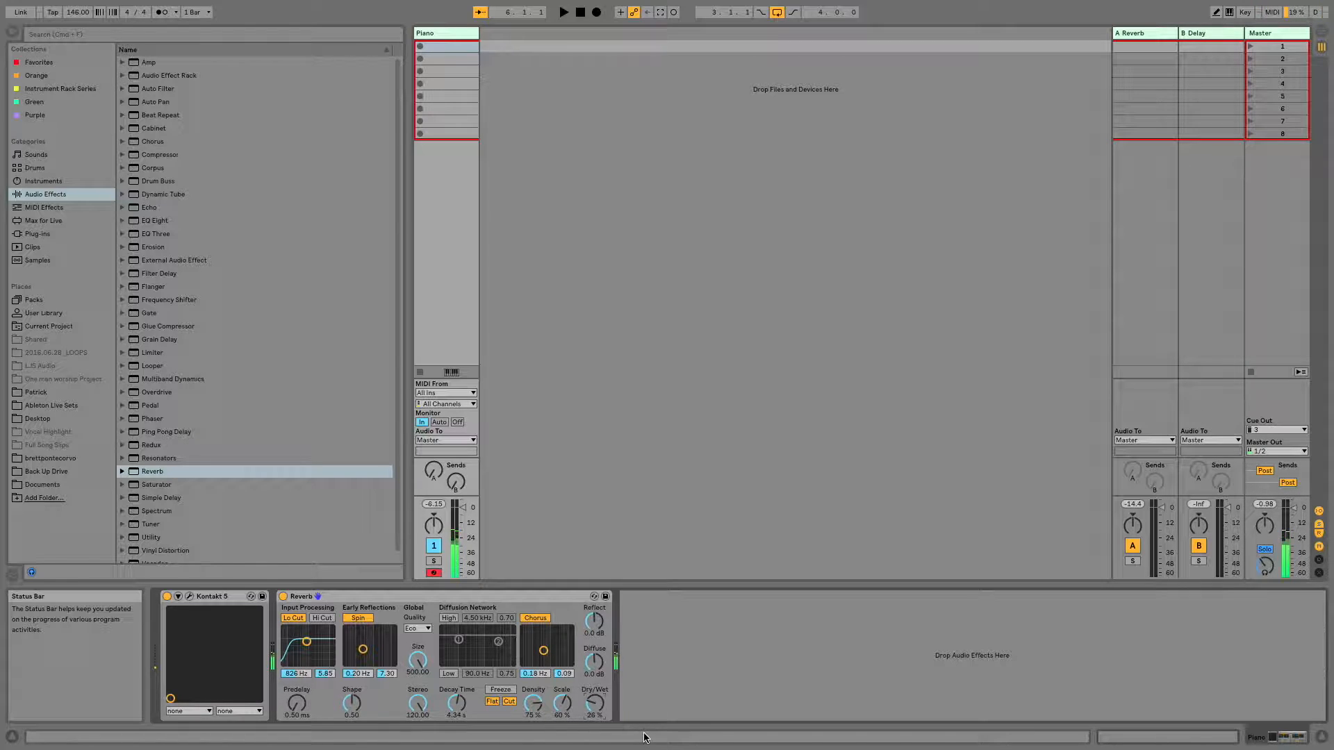
key(super+l)
key(super+l)
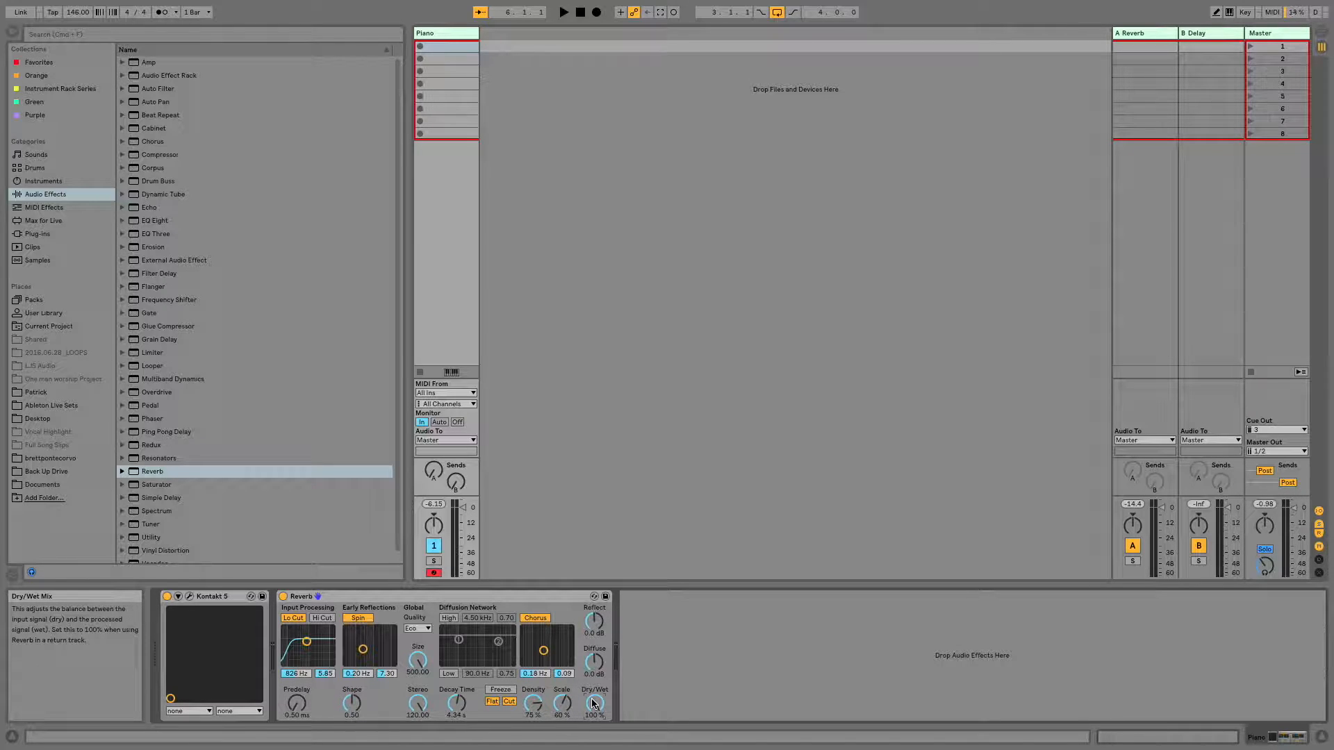
- Audition the Reverb by sweeping its Dry/Wet mix down and up, ending at 84%
drag(594, 704, 595, 747)
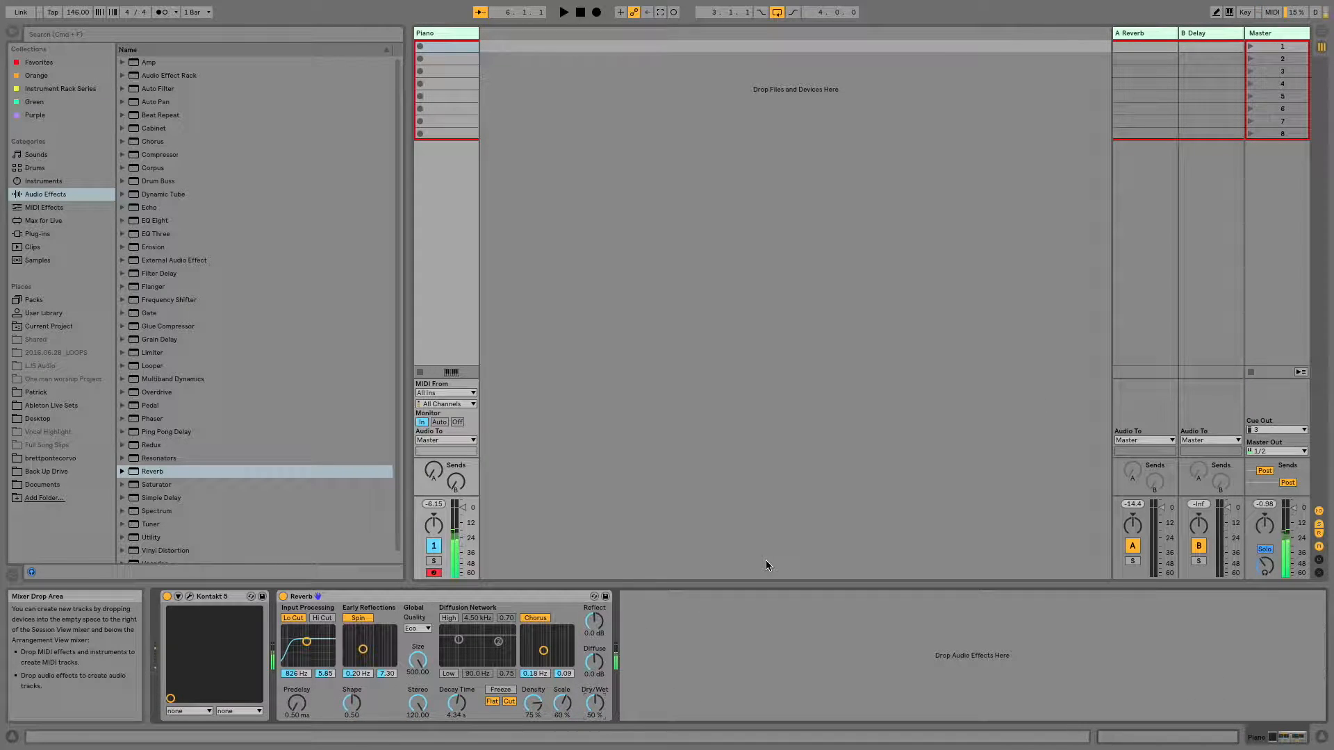
key(Down)
key(Down)
key(Down)
key(Down)
key(Down)
key(Down)
key(Down)
key(Down)
key(Down)
key(Down)
key(Up)
key(Up)
key(Up)
key(Up)
key(Up)
key(Up)
key(Up)
key(Up)
key(Up)
key(Up)
key(Down)
key(Down)
key(Down)
key(Down)
key(Down)
key(Down)
key(Down)
key(Down)
key(Down)
key(Down)
key(ctrl+l)
key(Up)
key(Up)
key(Up)
key(Up)
key(Up)
key(Up)
key(Up)
key(Up)
key(Up)
key(Up)
key(ctrl+l)
key(ctrl+l)
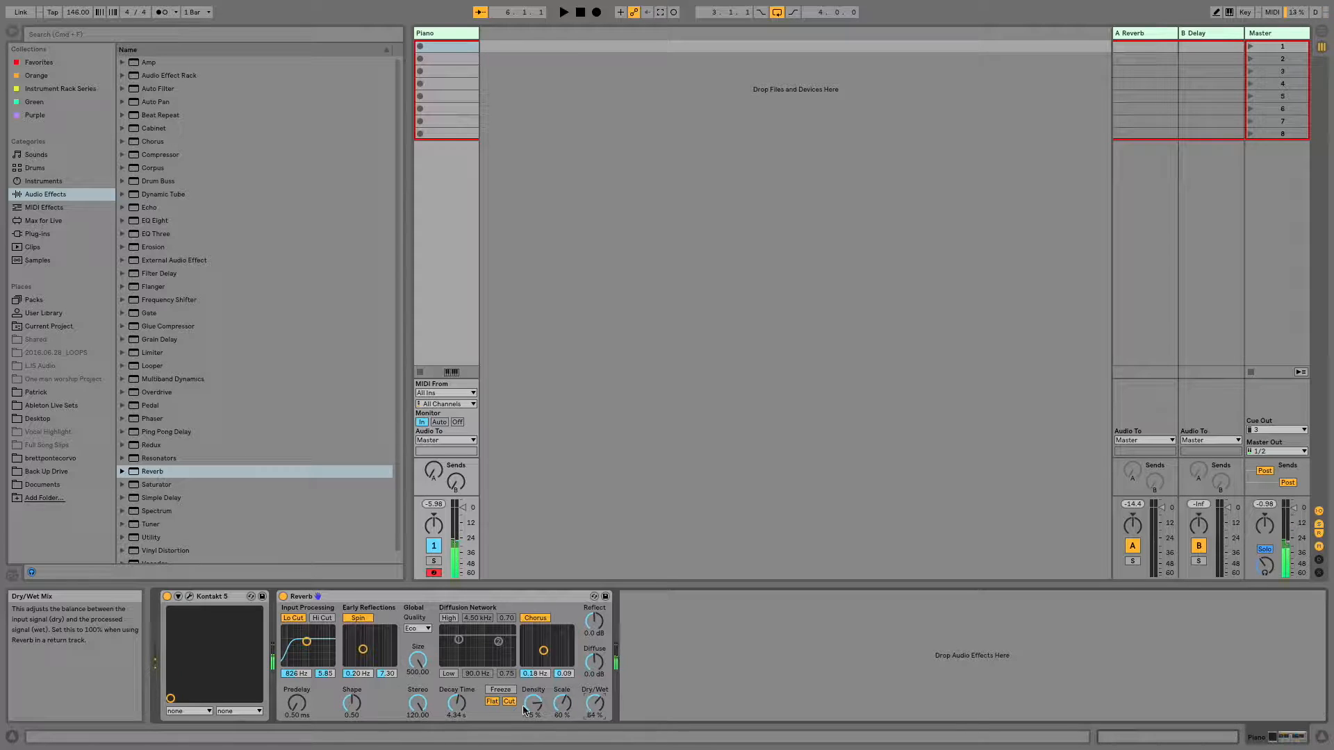
- Audition the Reverb's Freeze while lowering Dry/Wet to 54%, and turn Freeze off again
click(500, 689)
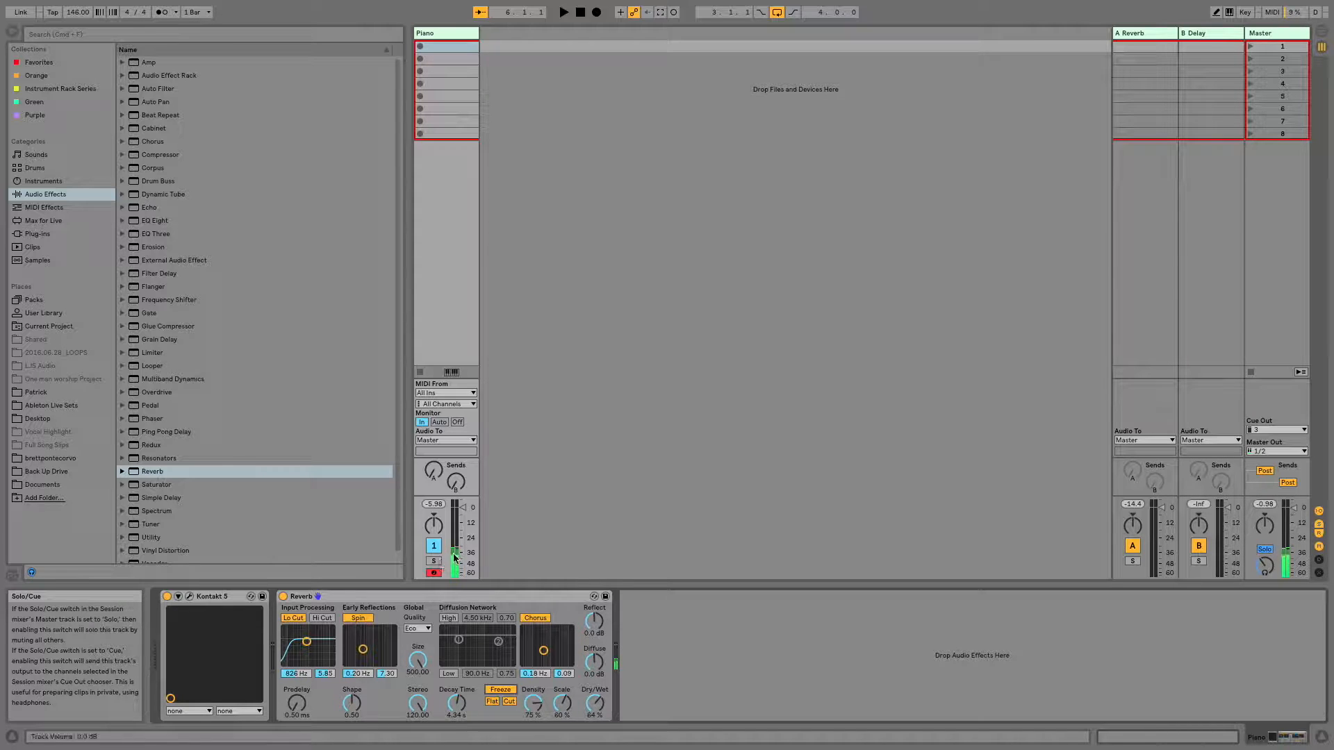
drag(596, 703, 595, 729)
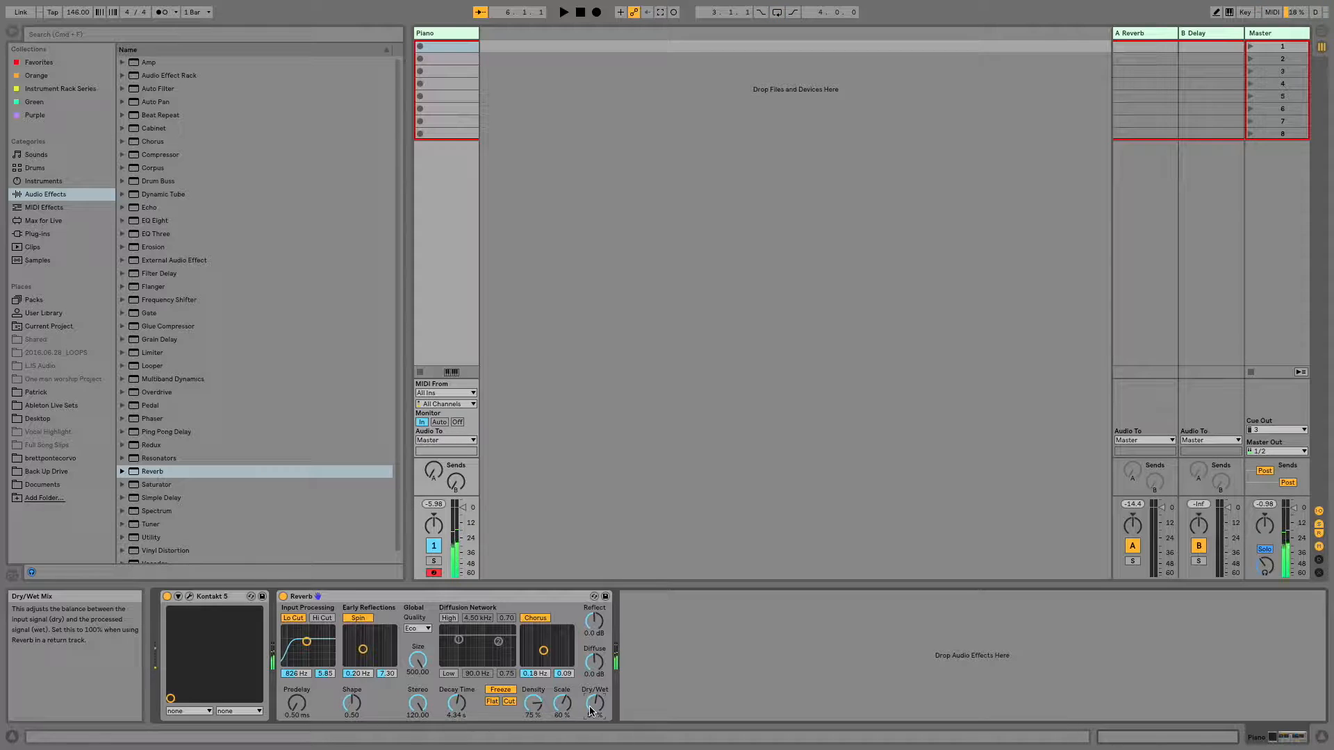
key(super+l)
click(508, 691)
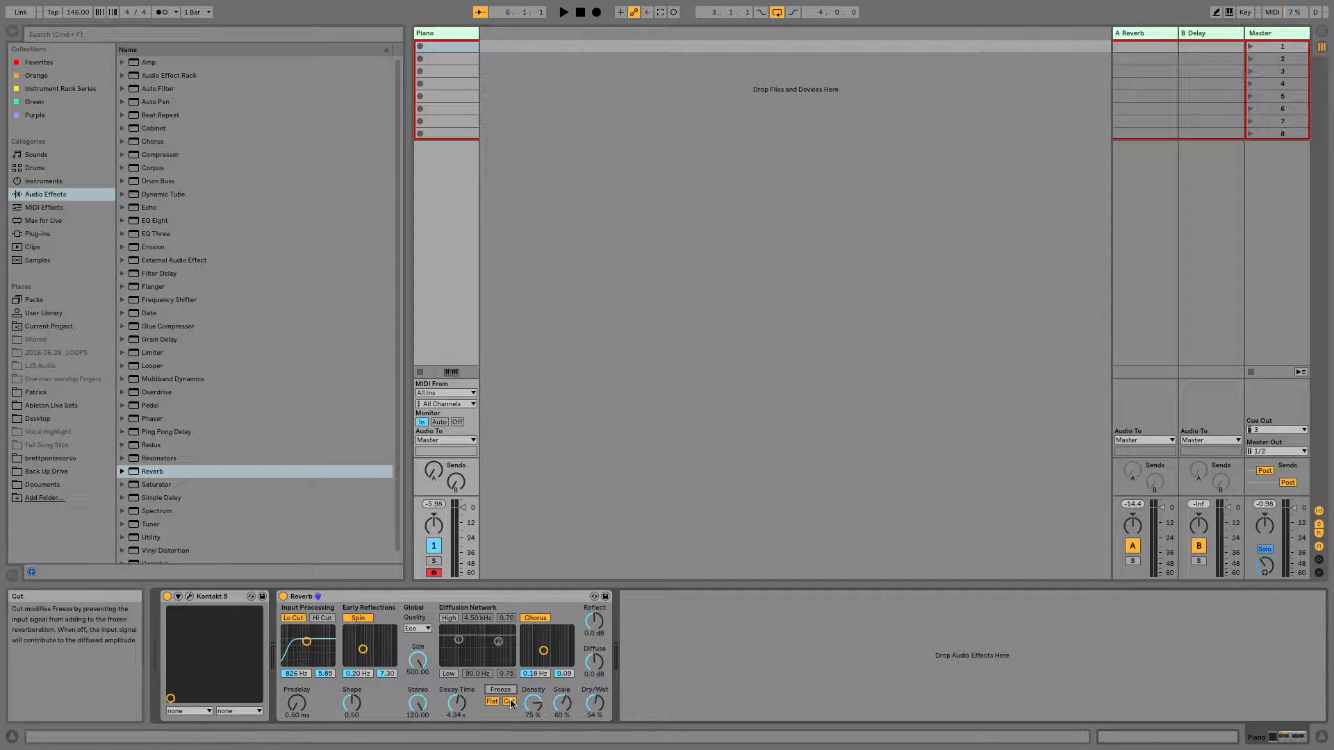
- Toggle the Cut option of the Reverb's Freeze off and back on
click(509, 702)
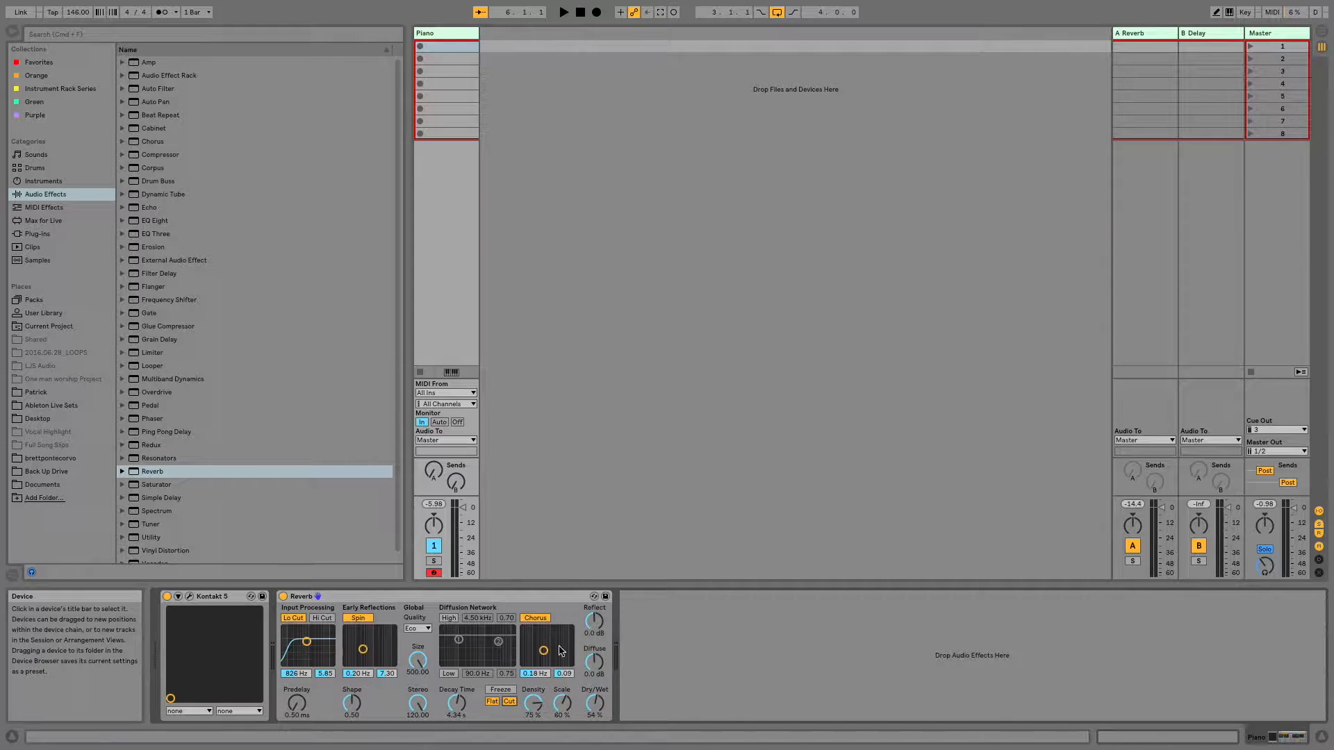
click(512, 705)
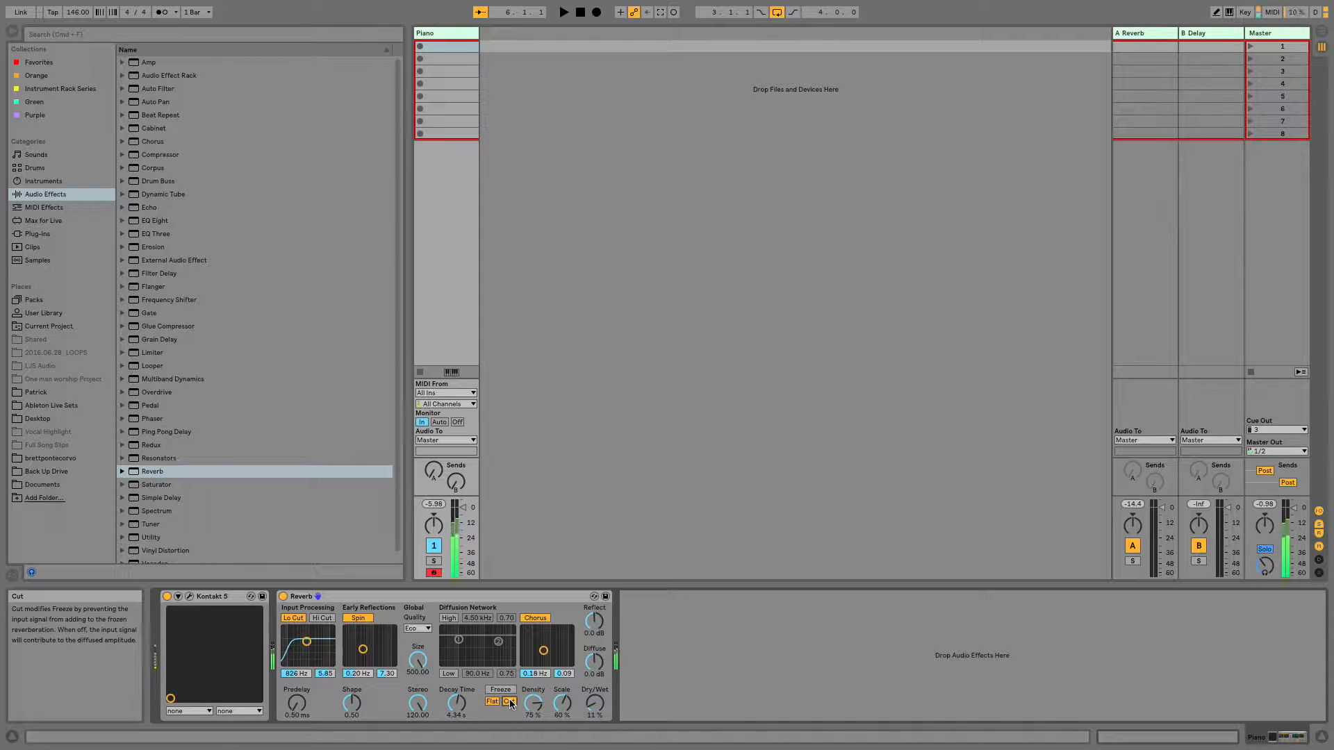
key(super+l)
key(super+l)
key(super+l)
key(super+l)
key(super+l)
key(super+l)
key(super+l)
key(super+l)
key(super+l)
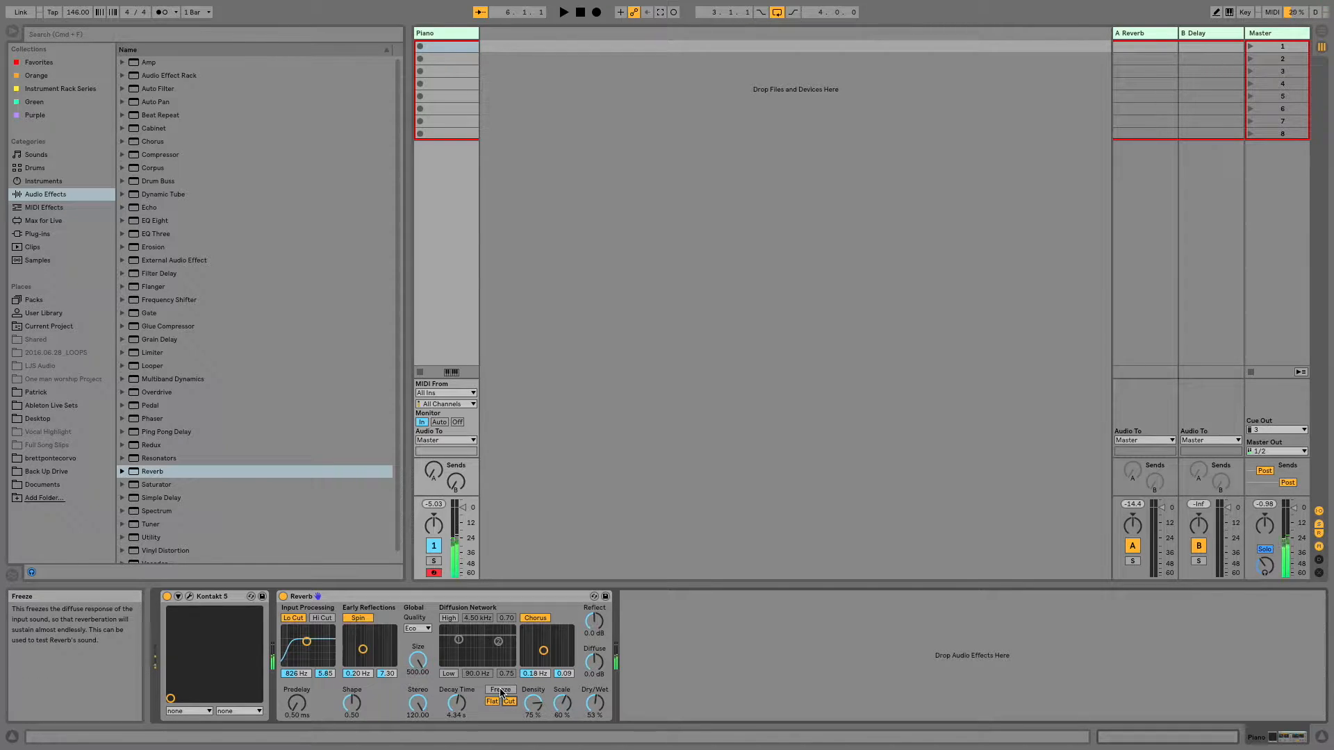
- Turn on the Reverb's Freeze, lower Dry/Wet to 42%, and turn Freeze off
click(500, 691)
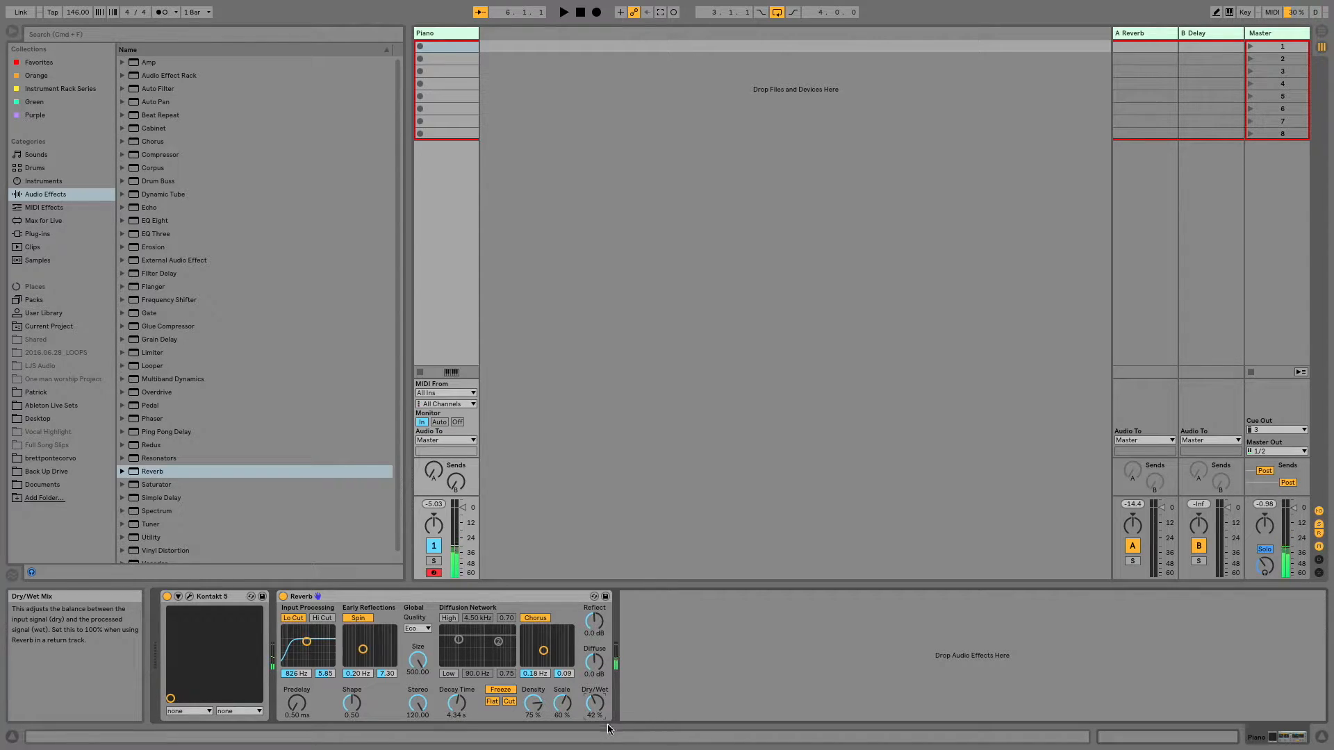
click(500, 691)
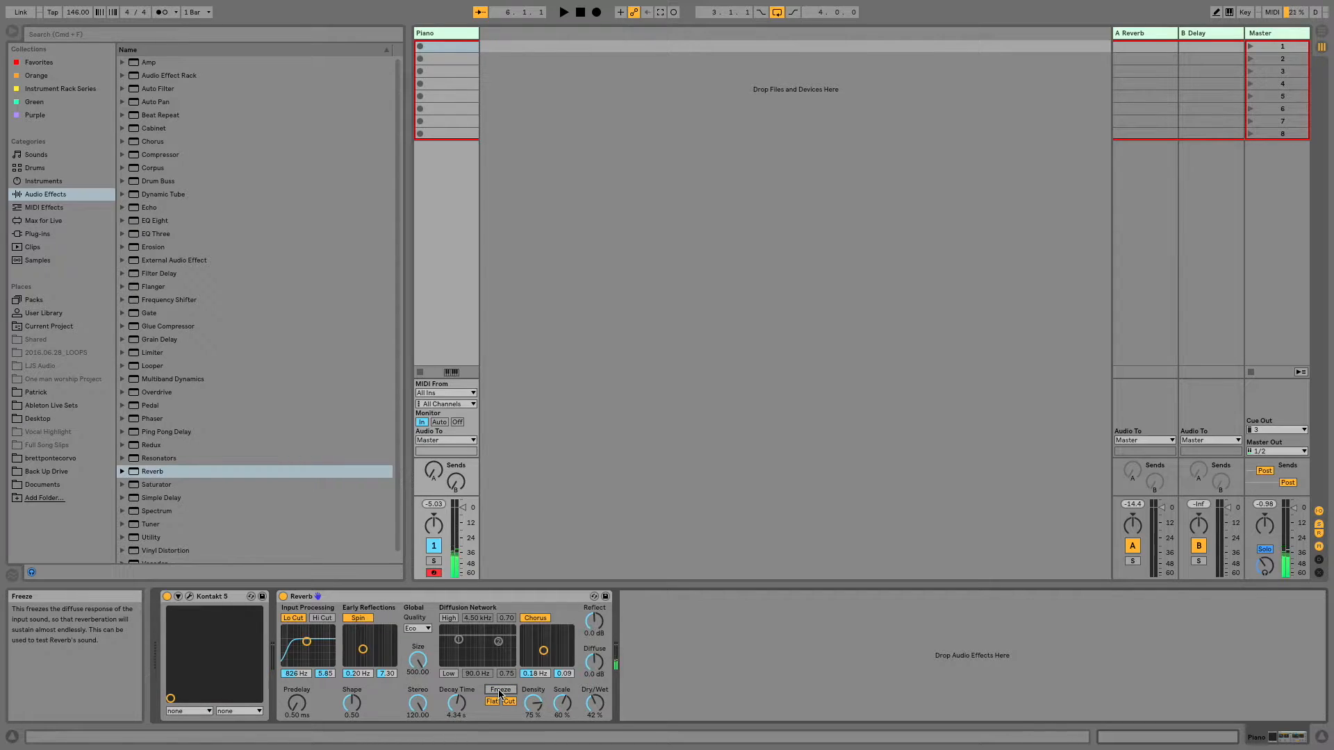